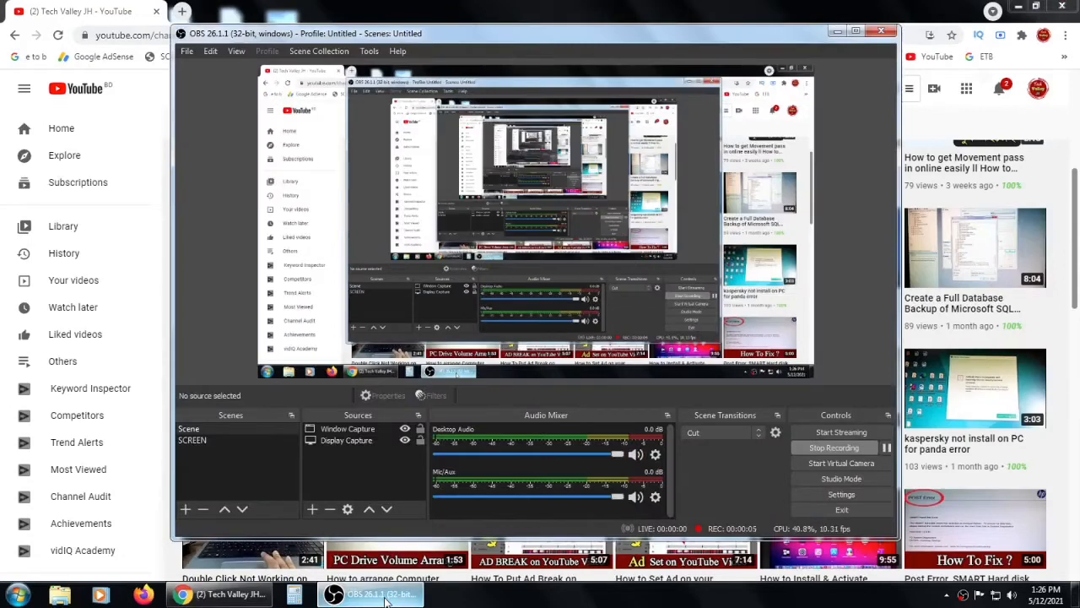
# - Open the channel's uploads in YouTube Studio and the details of "How to Print test page/Supplies status manually on HPLJ Pro M15w Printer"
pyautogui.click(385, 597)
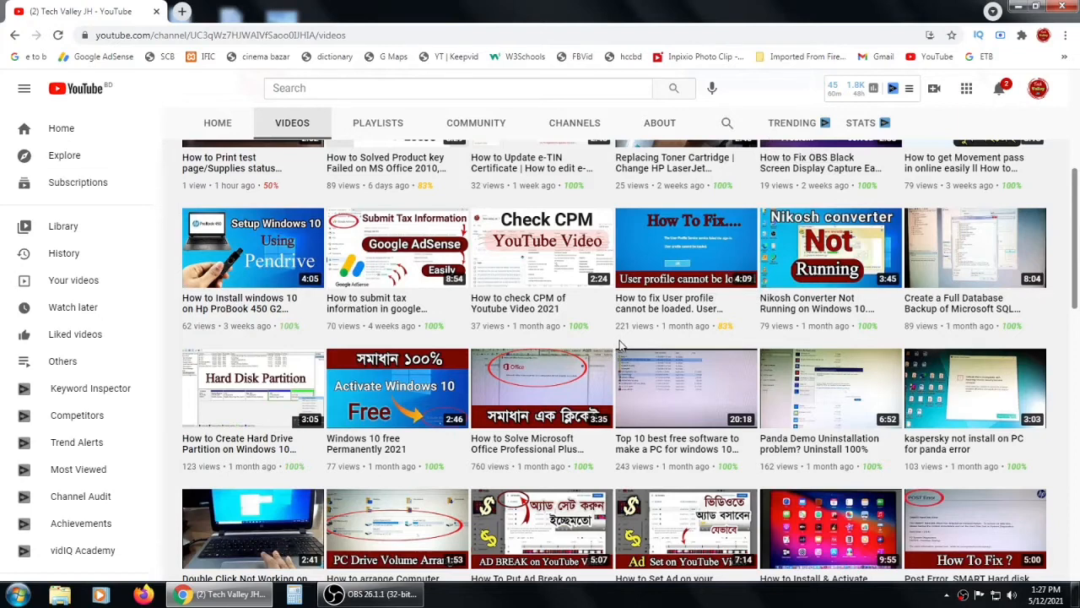
pyautogui.click(1040, 91)
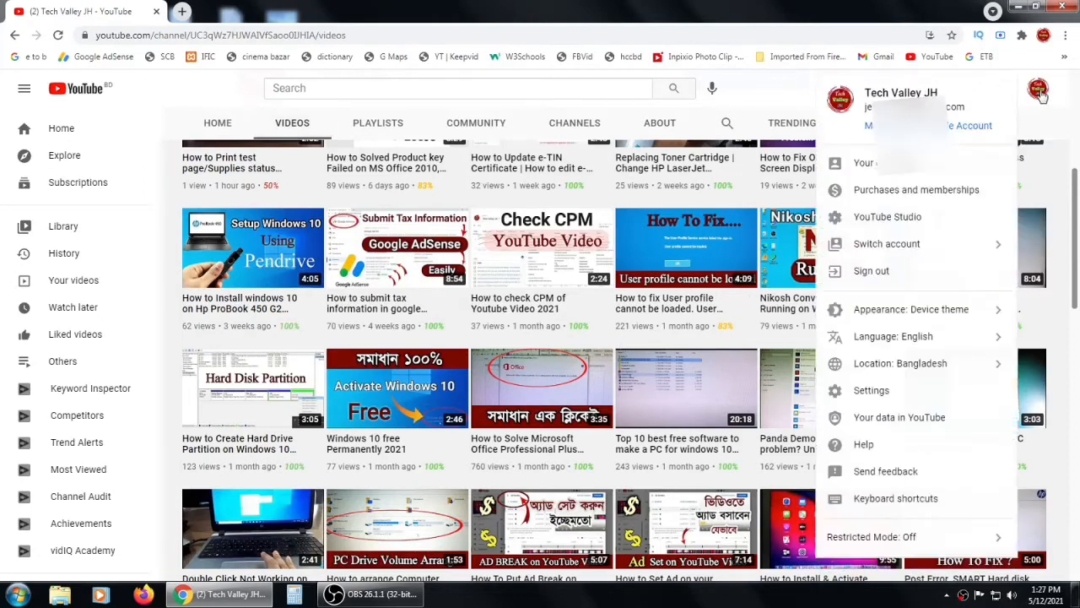
pyautogui.click(921, 223)
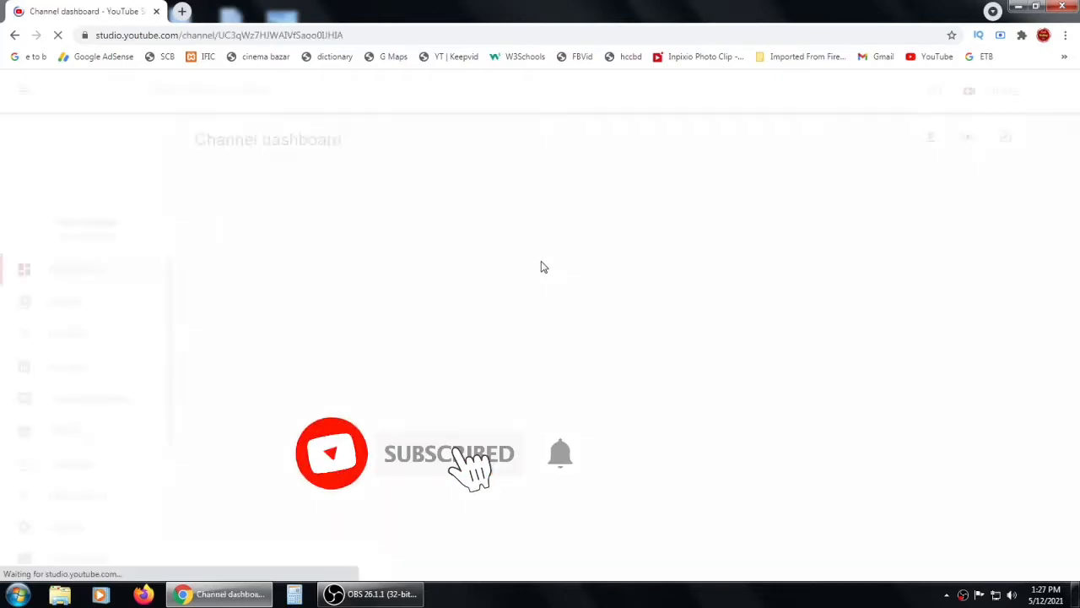
pyautogui.click(72, 305)
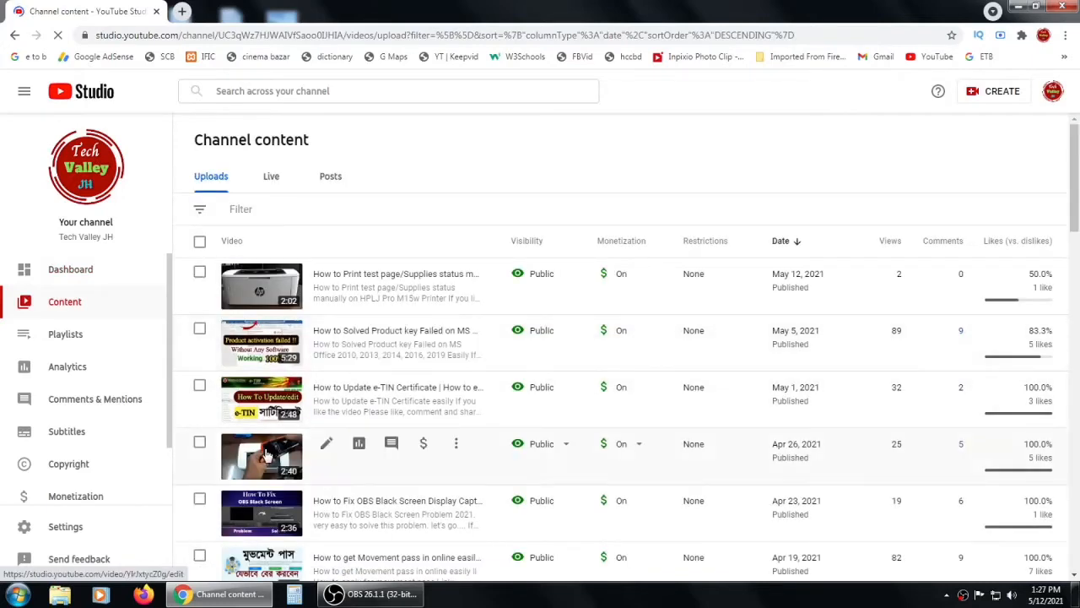
pyautogui.click(266, 295)
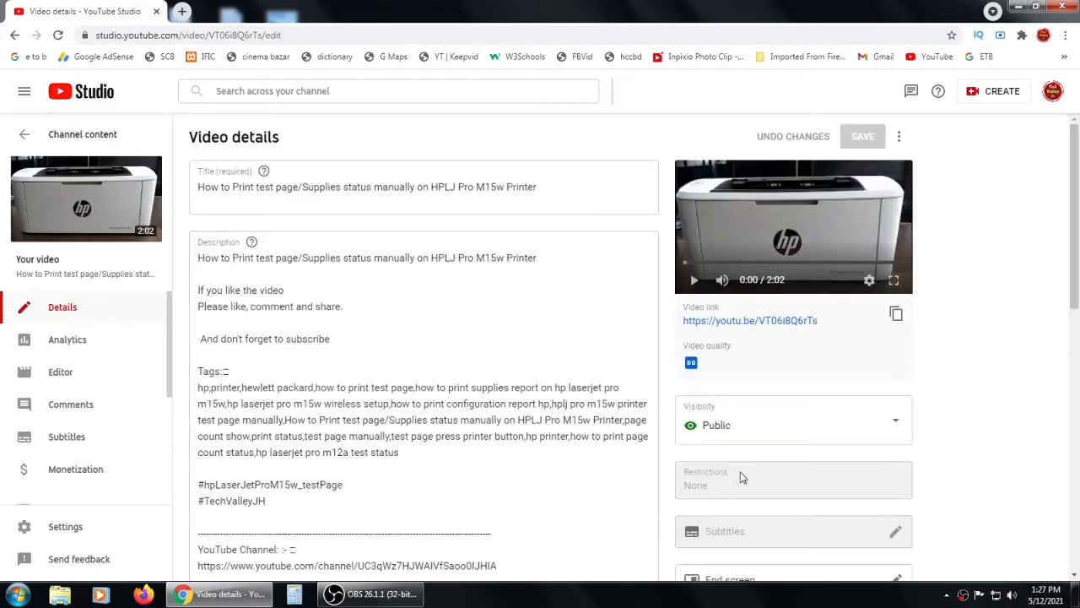
# - Open the video's end screen editor and apply the "1 video, 1 subscribe" template
pyautogui.scroll(-2, 741, 478)
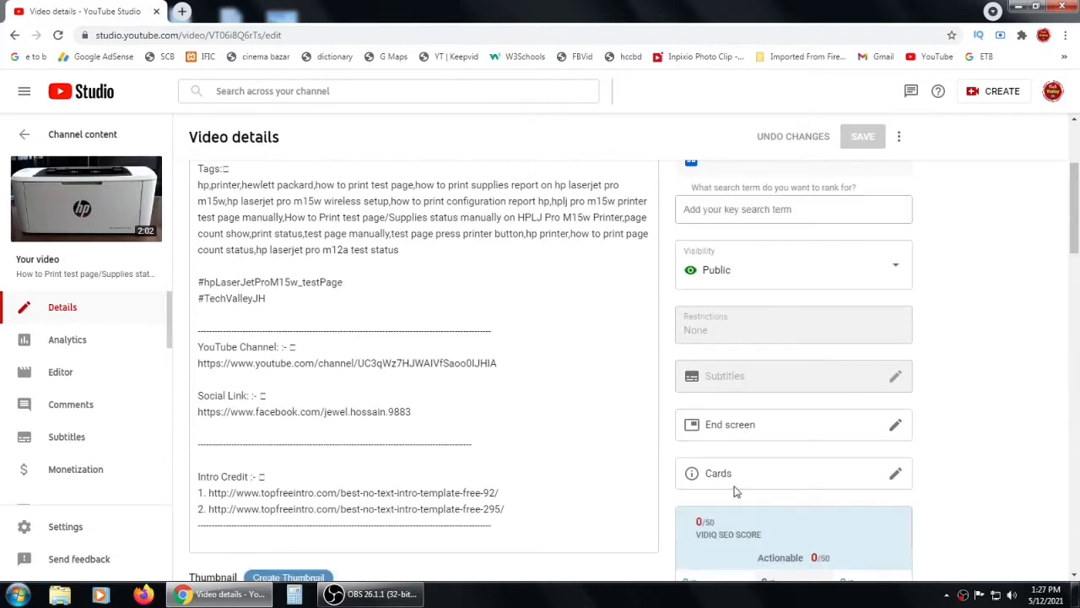
pyautogui.scroll(-2, 735, 429)
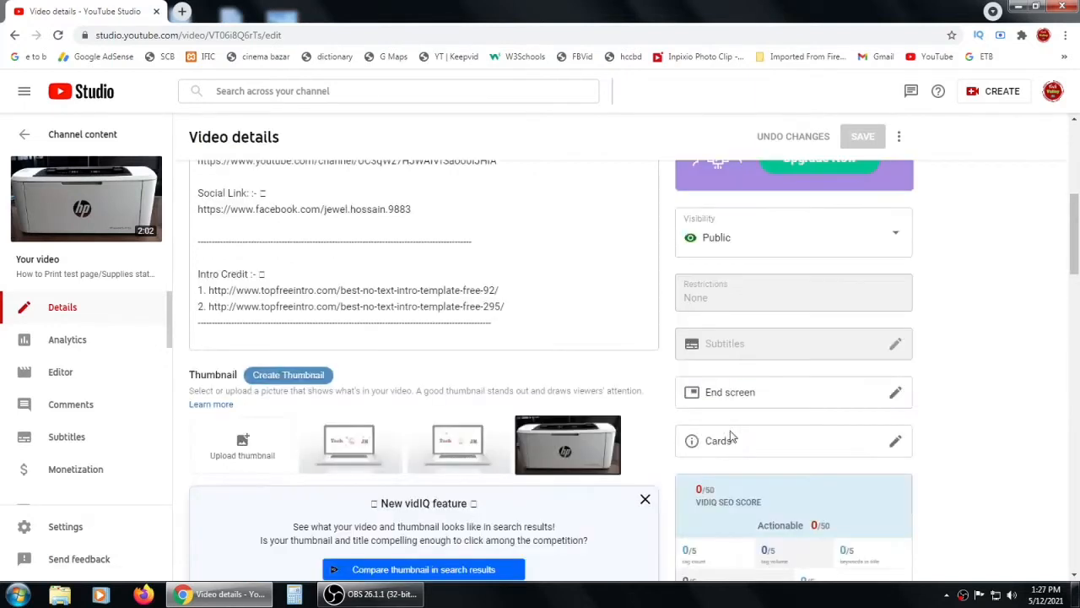
pyautogui.click(742, 400)
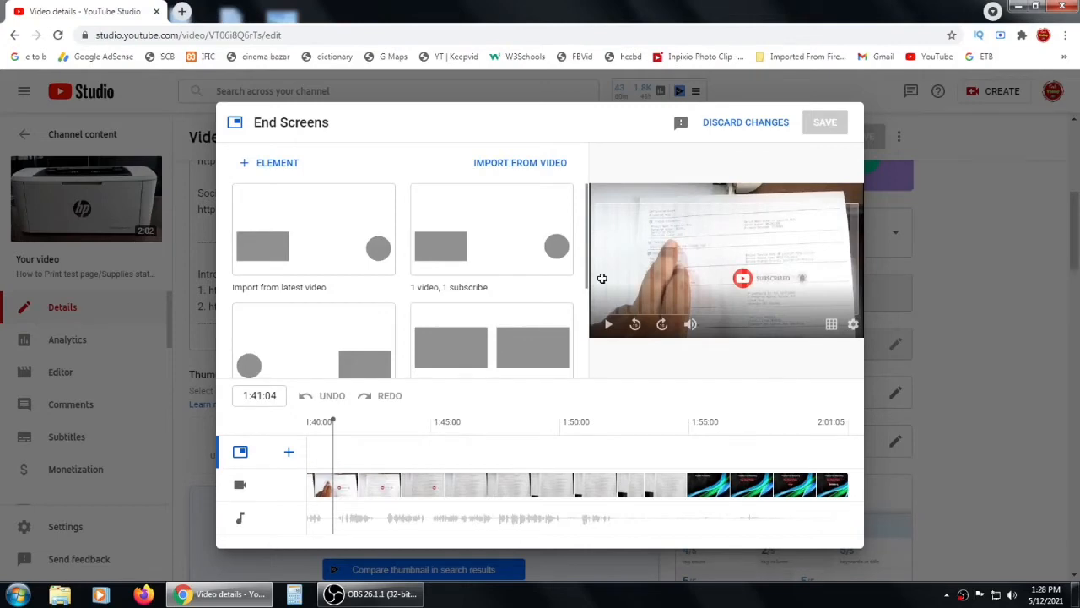
pyautogui.click(492, 235)
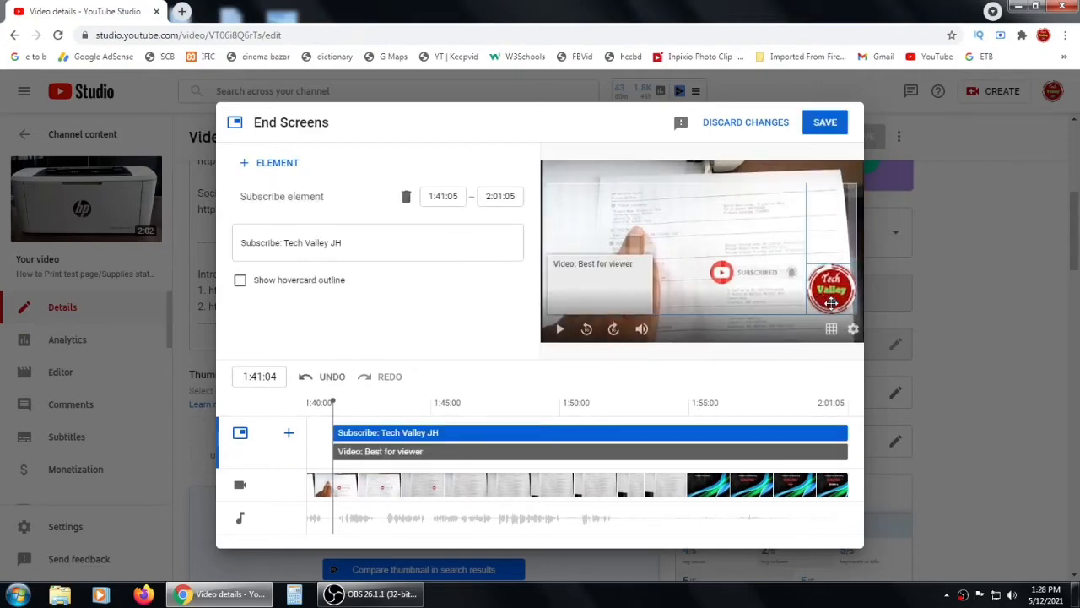
pyautogui.click(599, 290)
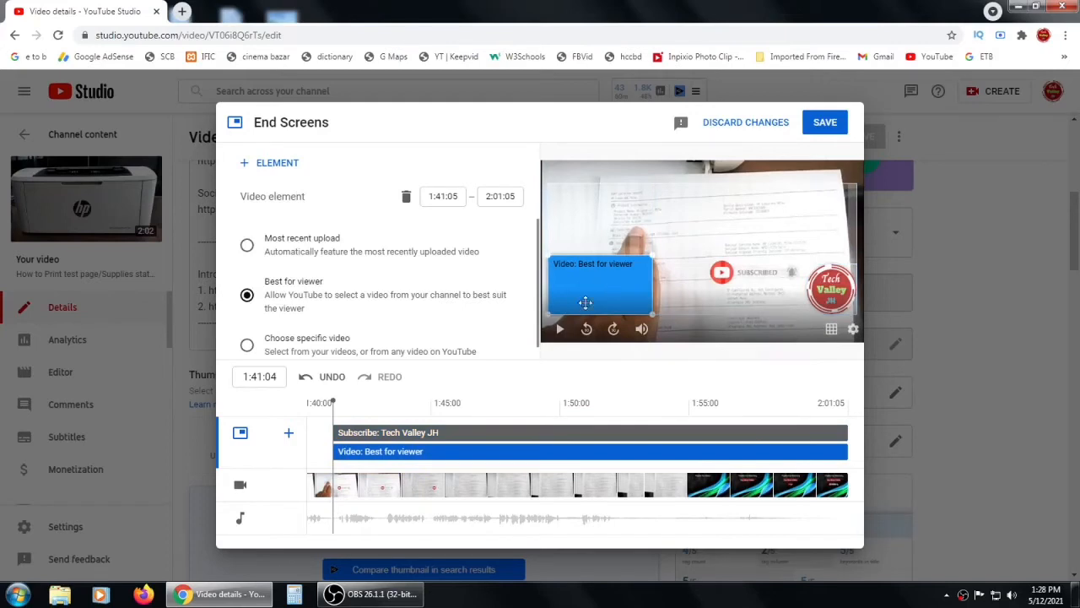
pyautogui.rightClick(599, 287)
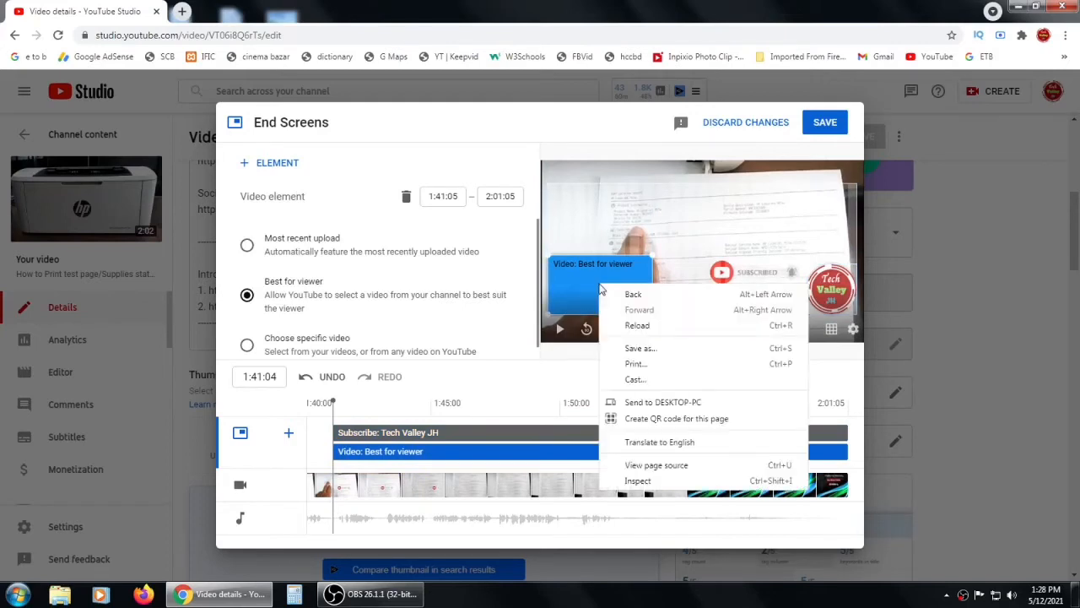
pyautogui.rightClick(644, 245)
pyautogui.click(594, 287)
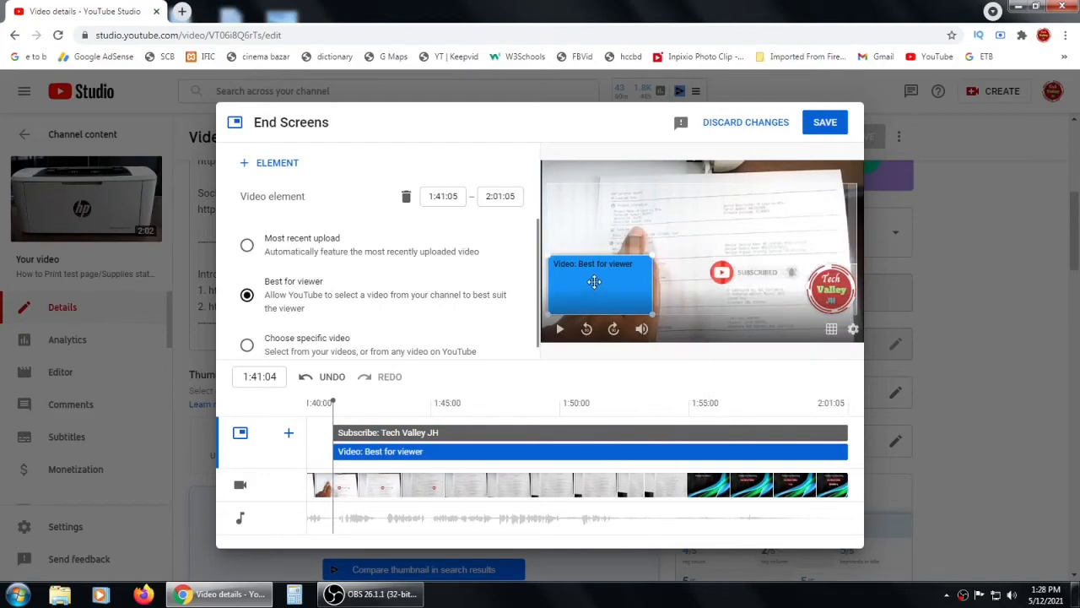
pyautogui.rightClick(625, 281)
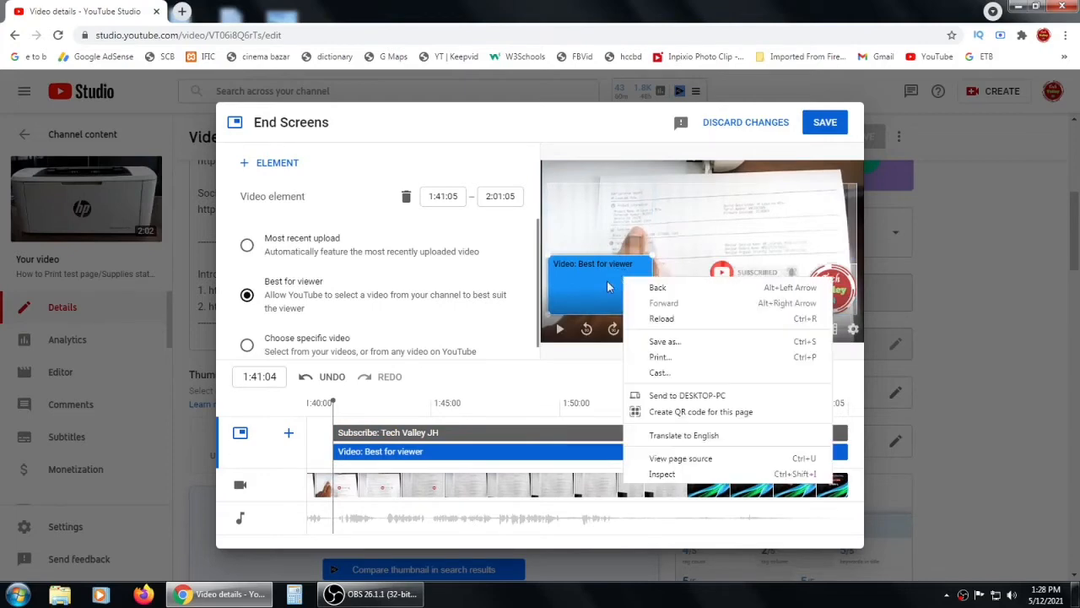
# - Make the template's video element show the specific video "Replacing Toner Cartridge" from the channel
pyautogui.click(601, 278)
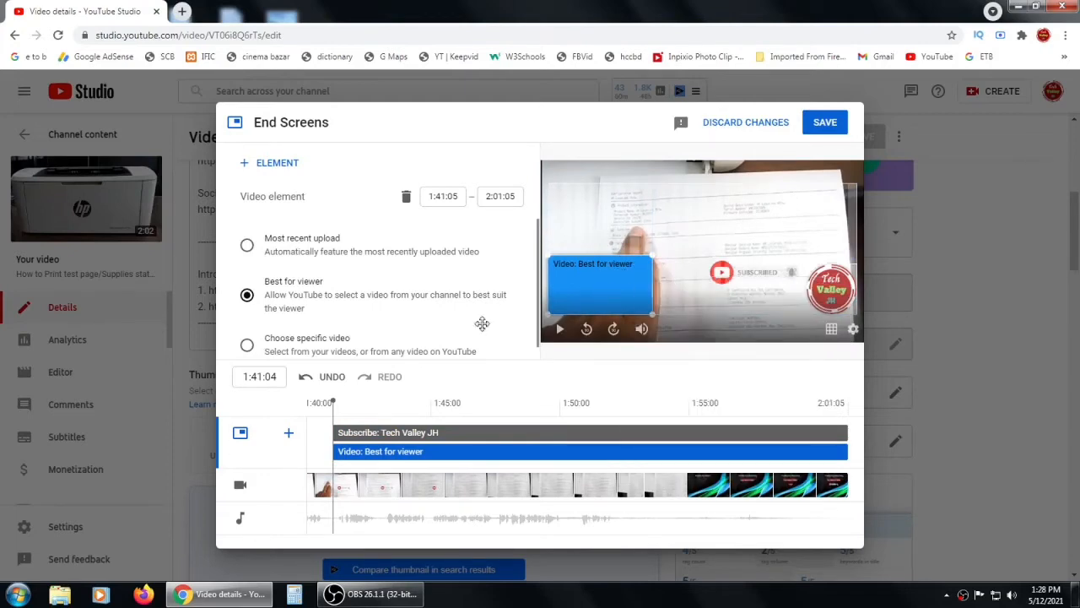
pyautogui.click(247, 346)
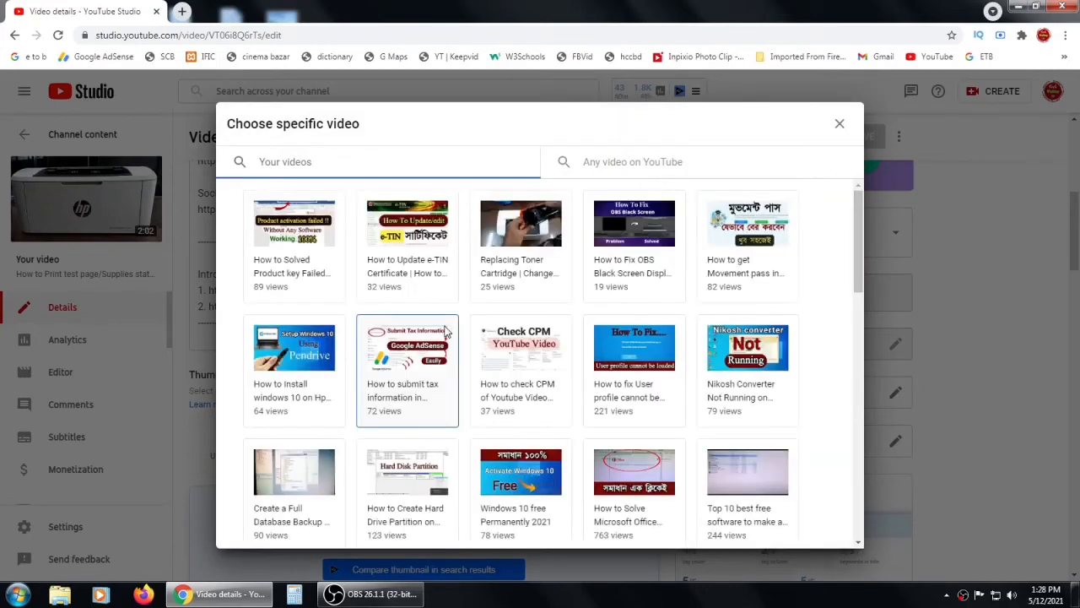
pyautogui.click(503, 280)
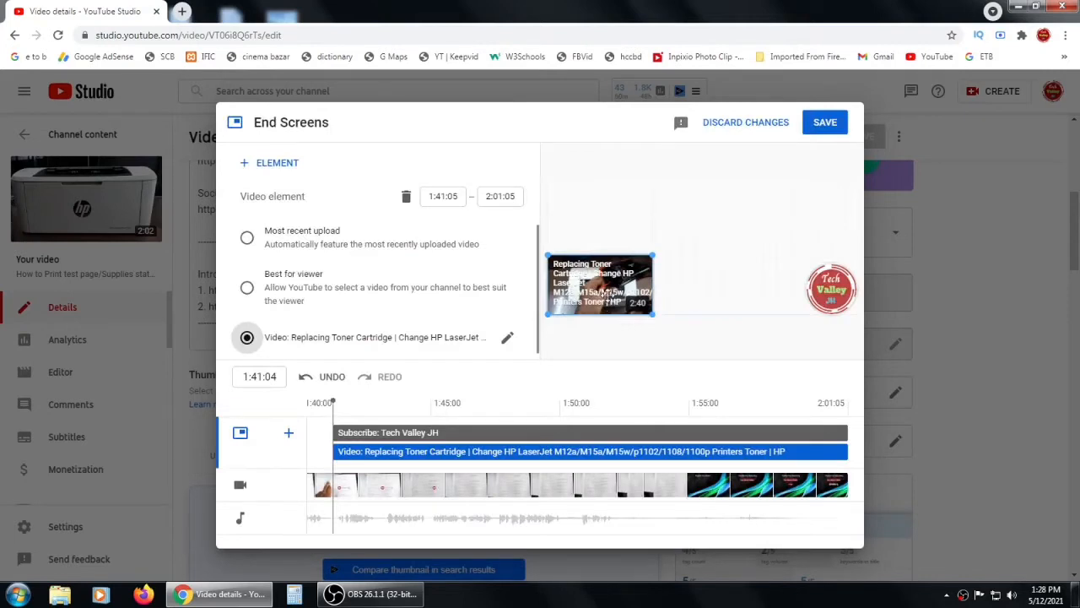
pyautogui.rightClick(685, 222)
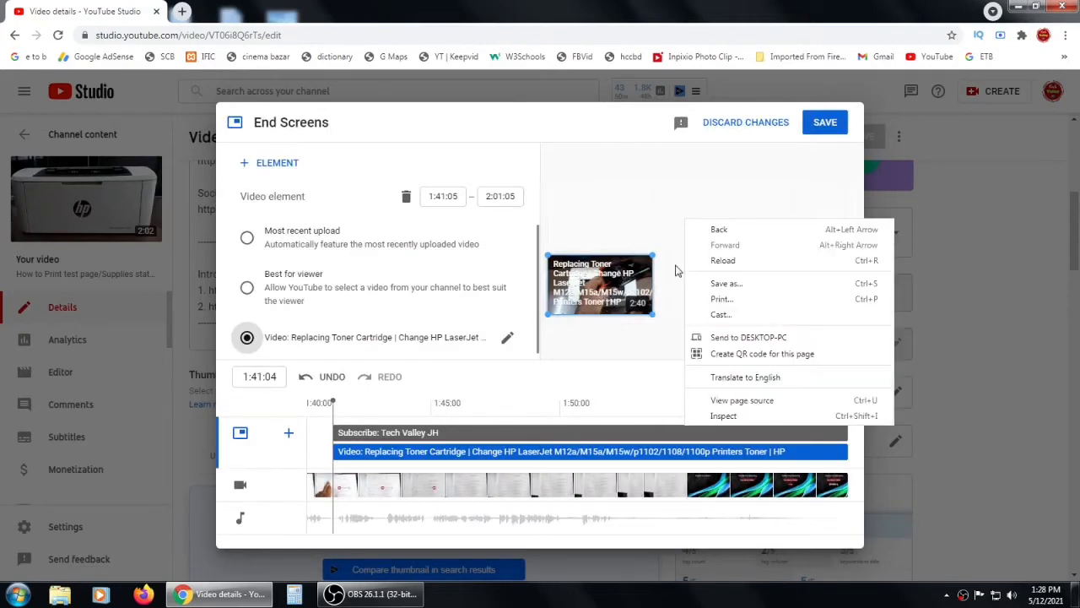
pyautogui.click(593, 200)
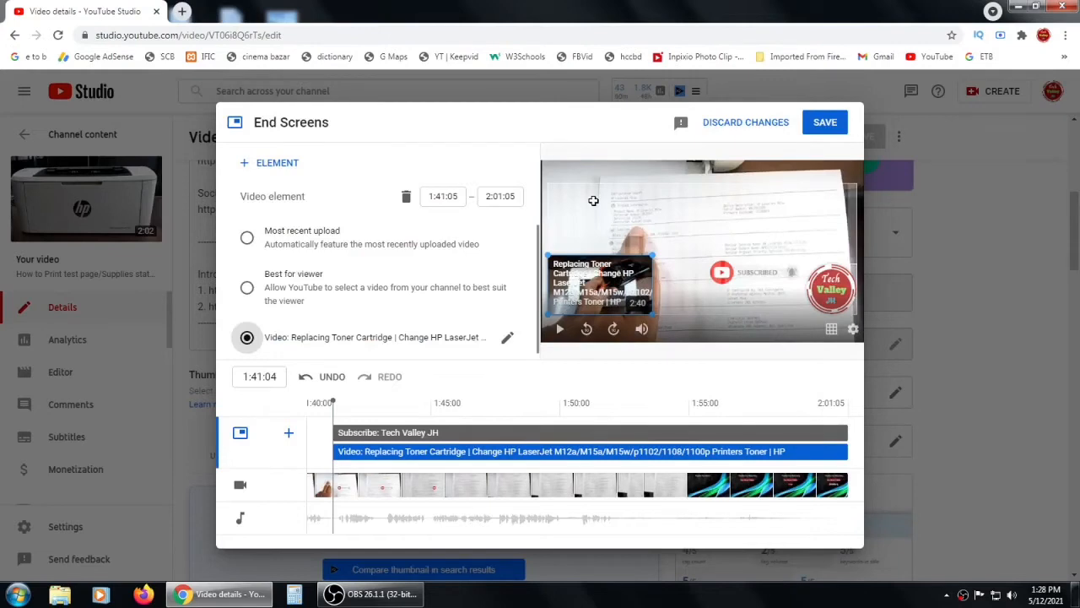
pyautogui.click(594, 201)
pyautogui.click(582, 283)
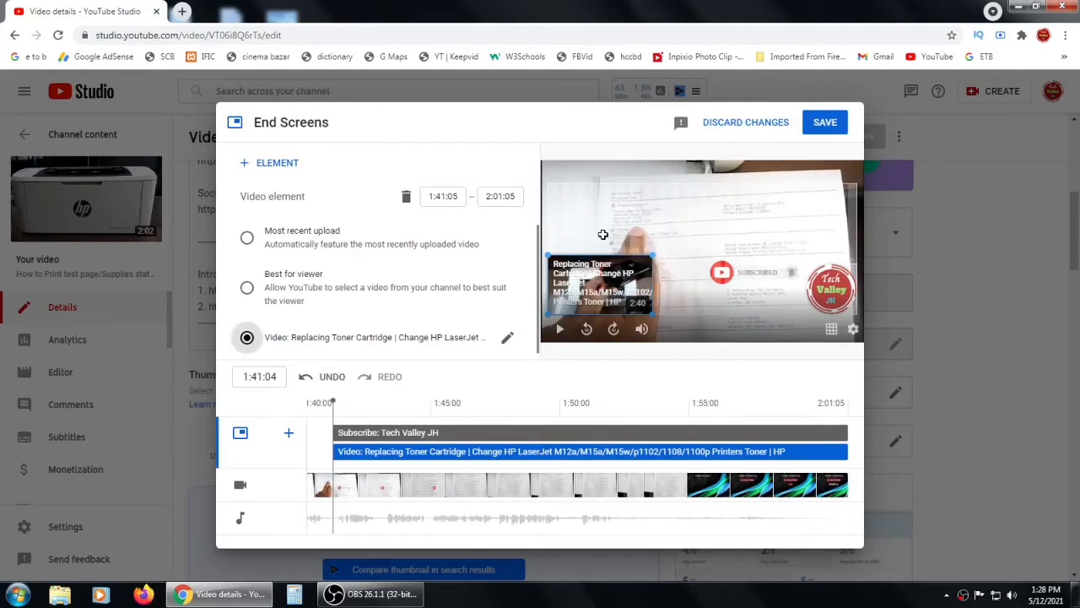
pyautogui.click(638, 209)
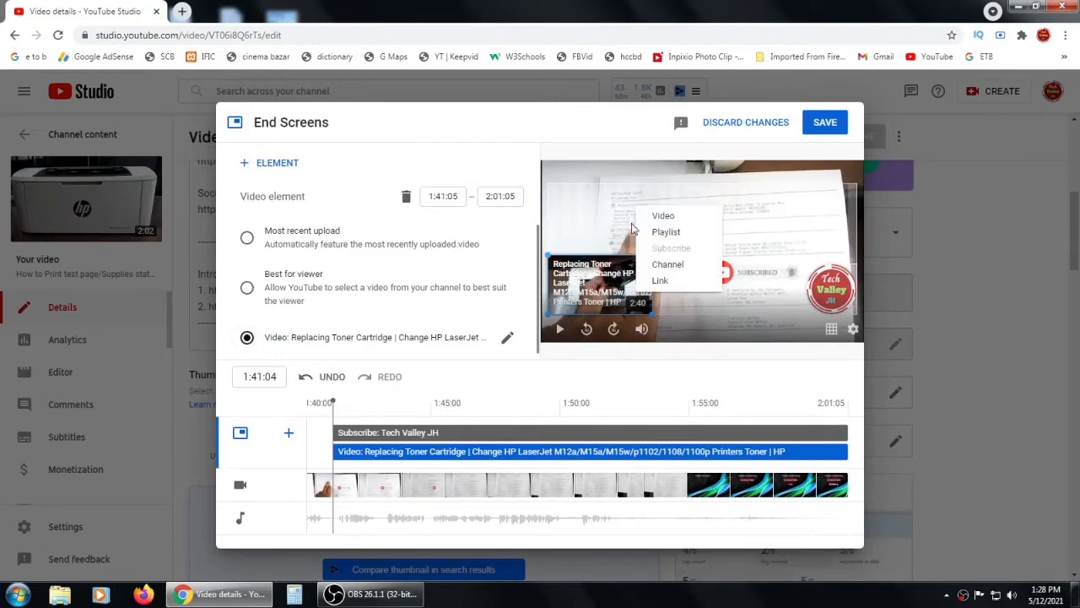
pyautogui.click(584, 263)
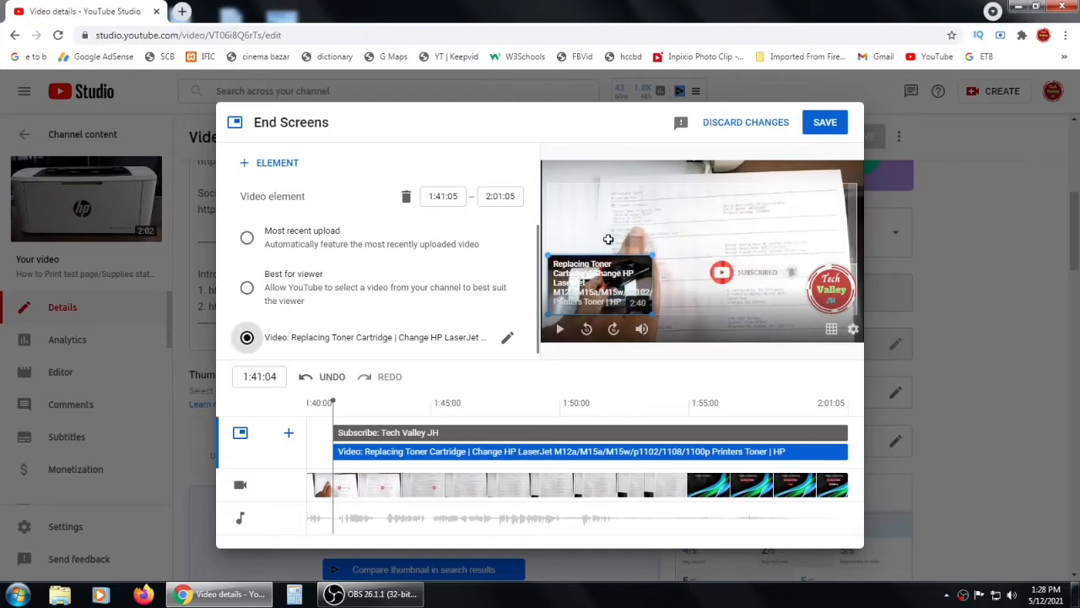
# - Add a second video element in the upper-right corner of the frame, showing the specific video "How to Solved Product key Failed on MS Office"
pyautogui.rightClick(621, 197)
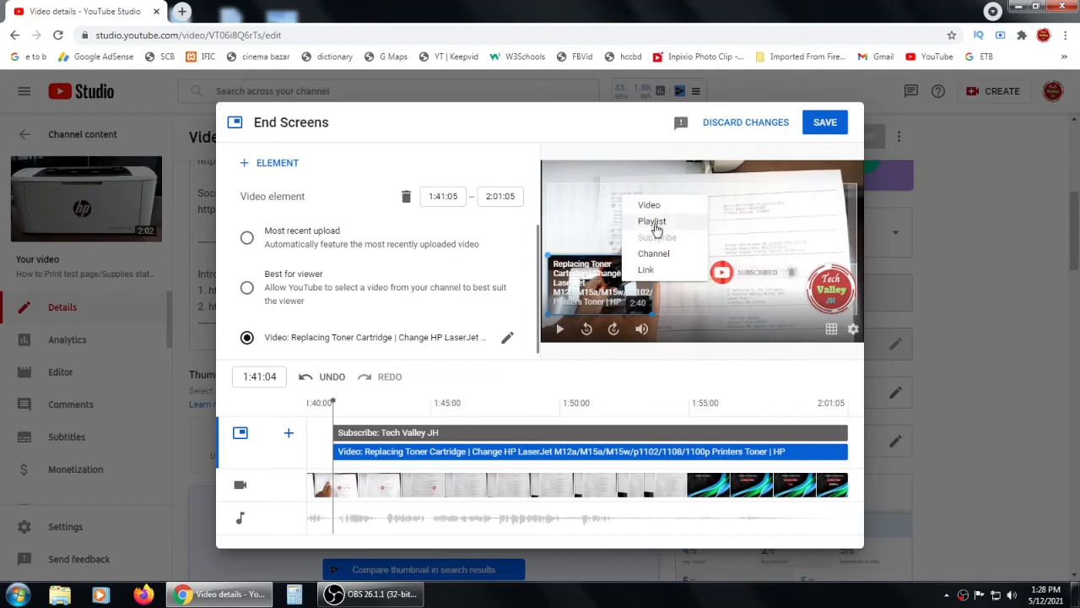
pyautogui.click(650, 206)
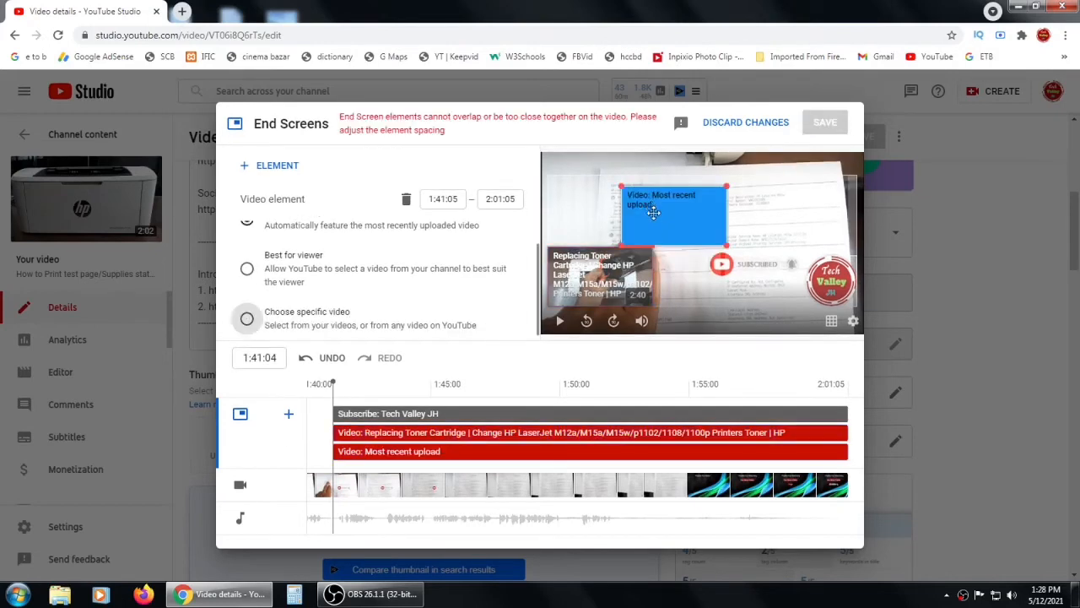
pyautogui.moveTo(652, 209); pyautogui.dragTo(799, 204)
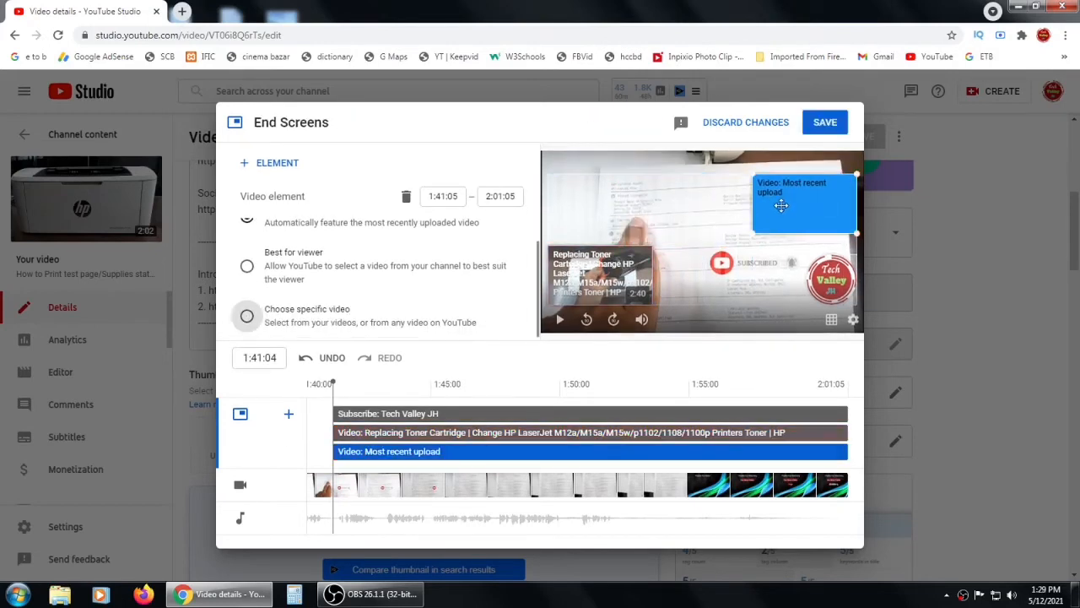
pyautogui.click(247, 317)
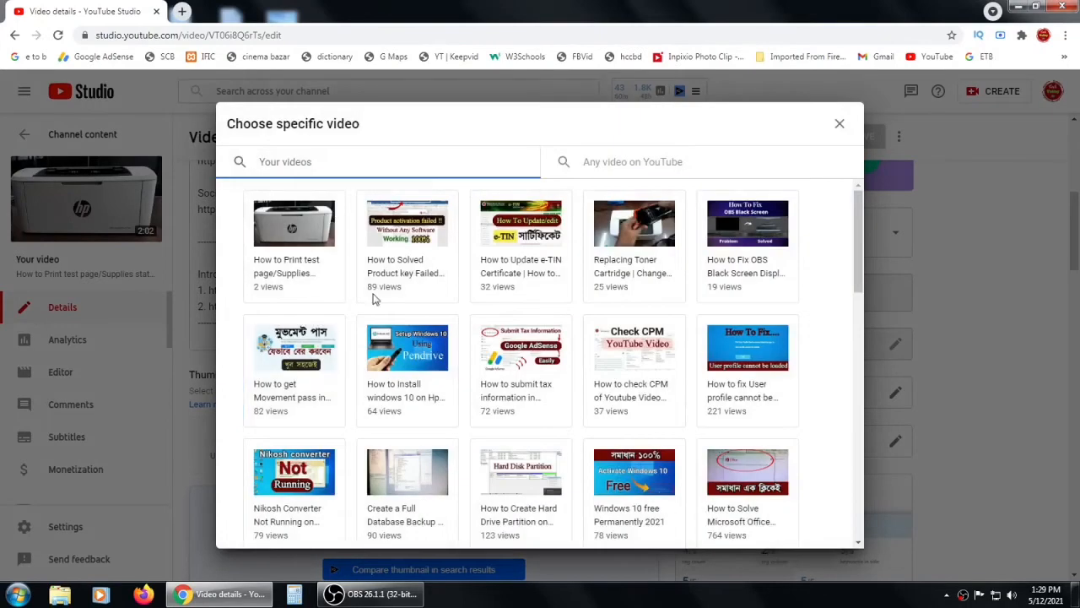
pyautogui.click(422, 245)
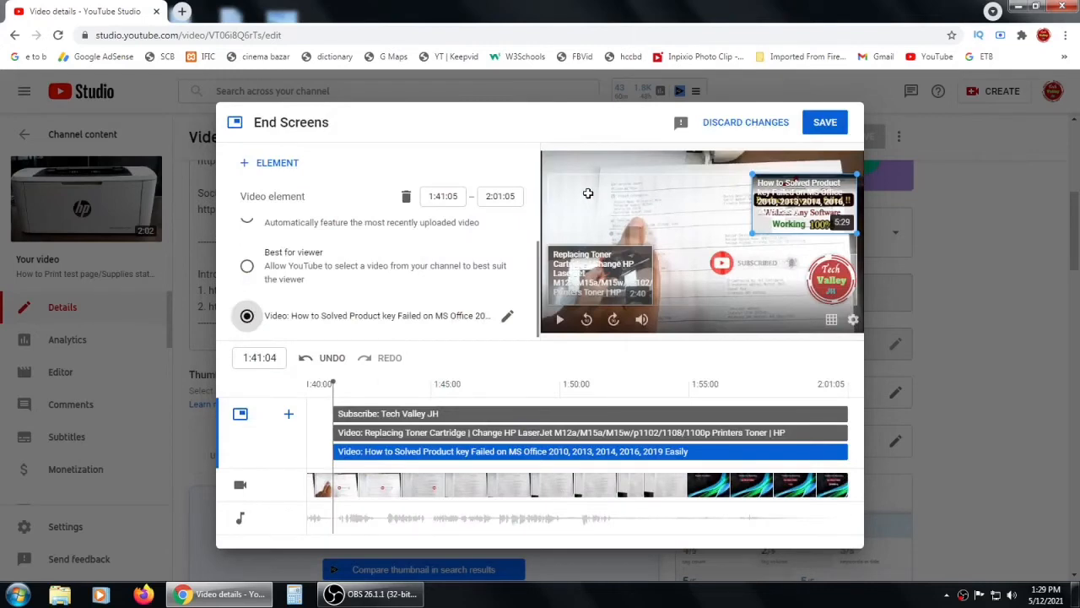
# - Add a third video element in the upper-left corner of the frame, showing the specific video "How to Fix OBS Black Screen Display Capture"
pyautogui.click(588, 193)
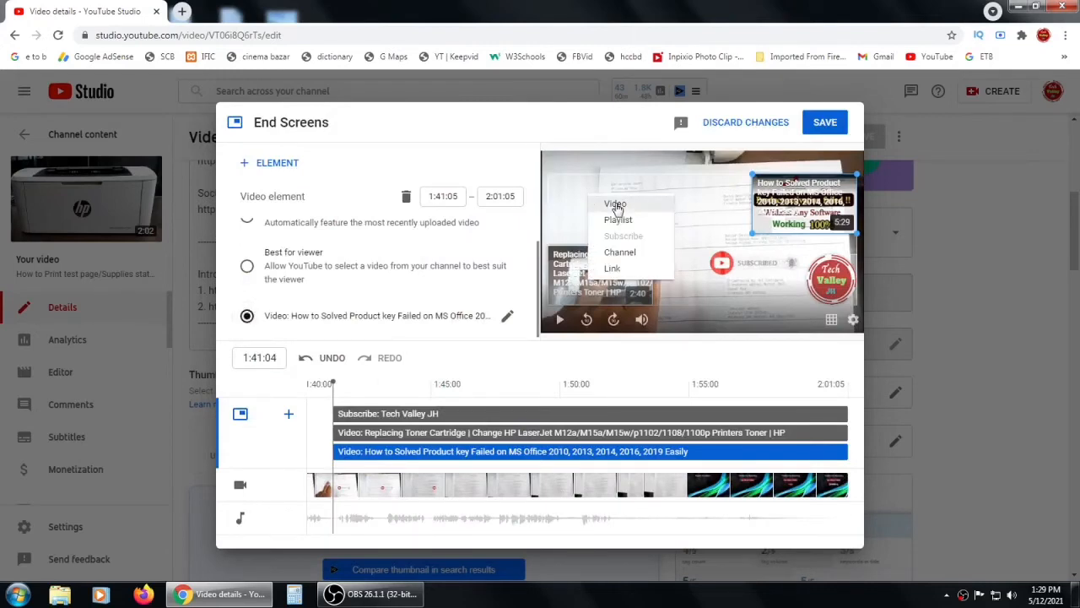
pyautogui.click(614, 202)
pyautogui.moveTo(615, 203); pyautogui.dragTo(573, 183)
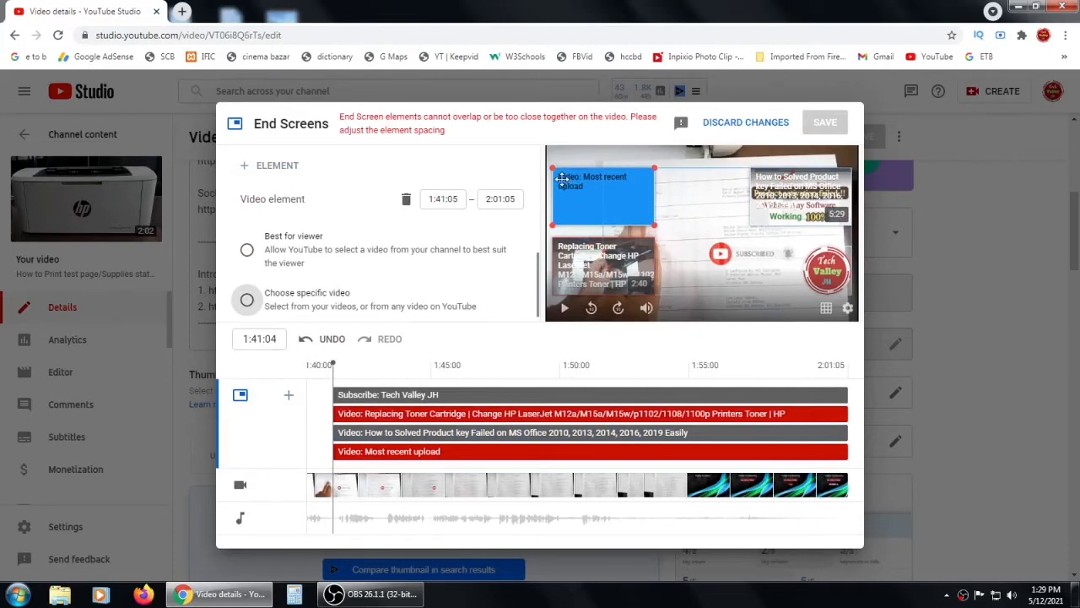
pyautogui.click(247, 298)
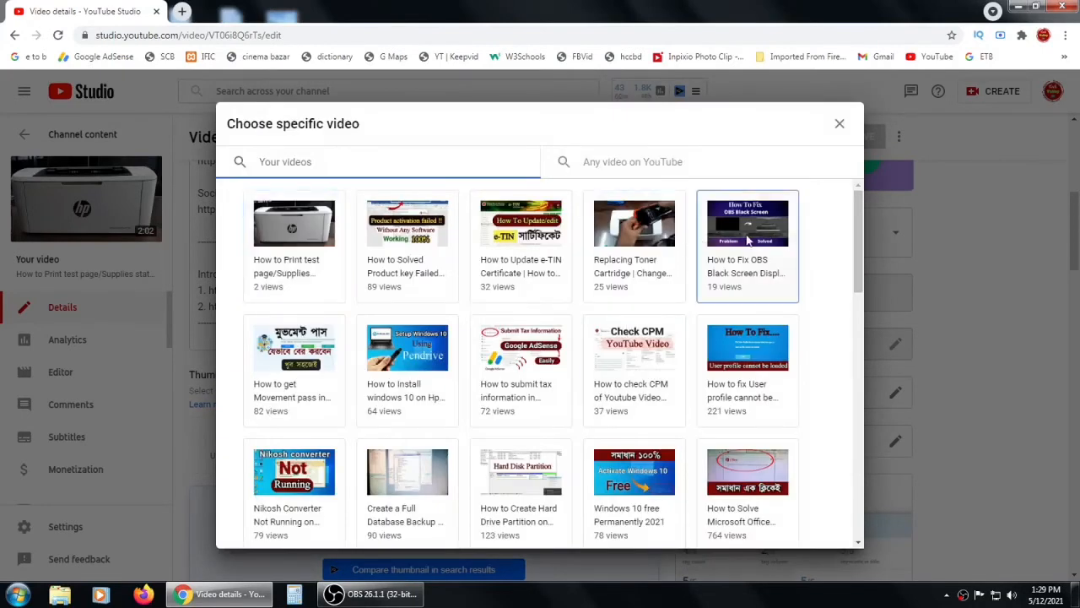
pyautogui.click(747, 240)
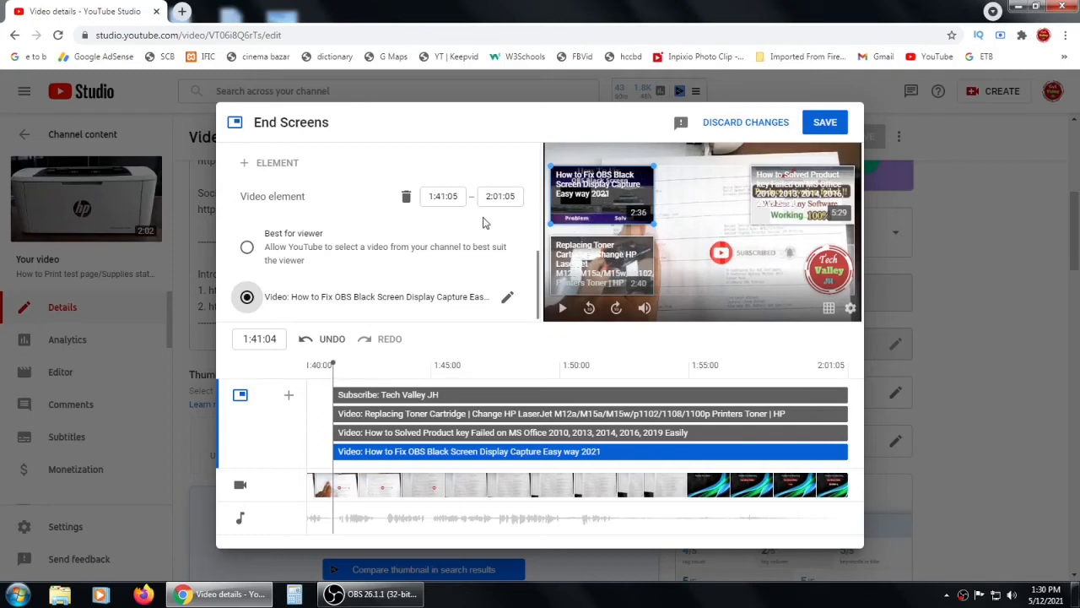
# - Set the start time of the OBS Black Screen video element to 1:50:00 and save the end screen
pyautogui.click(440, 196)
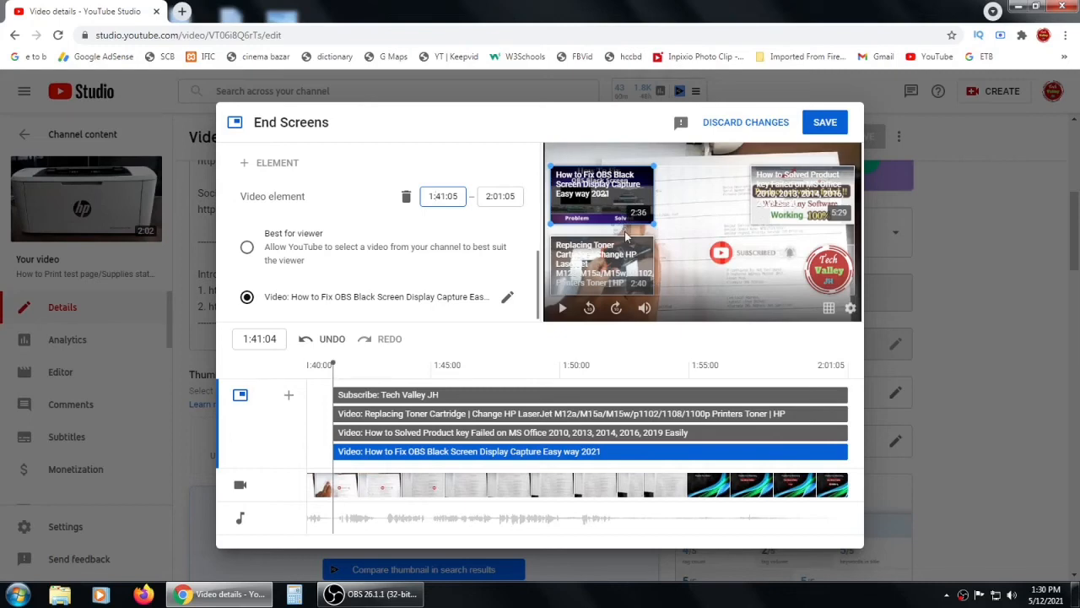
pyautogui.write('54:')
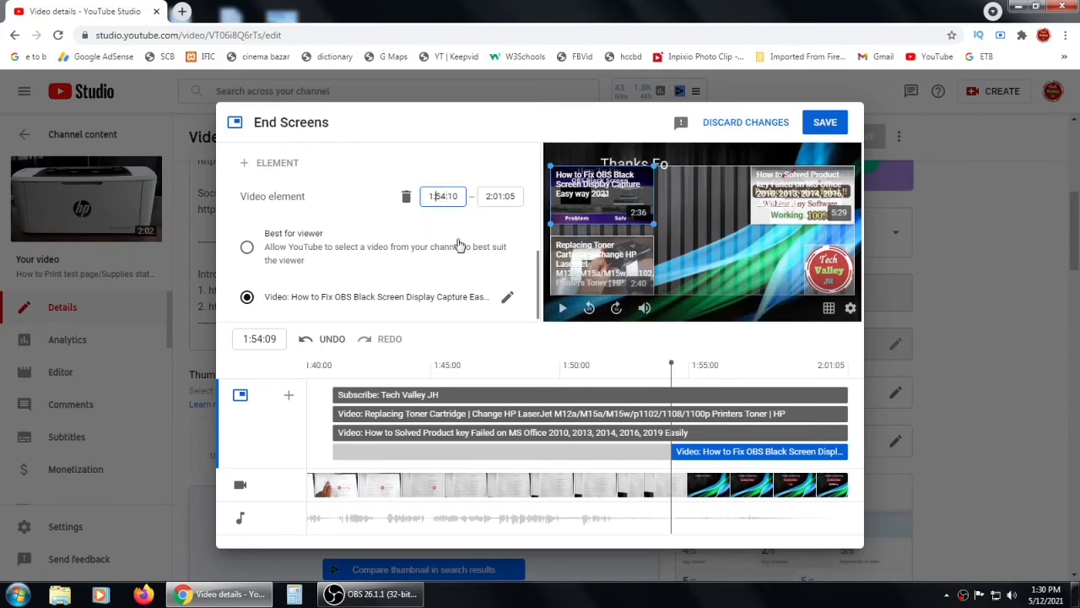
pyautogui.write('50')
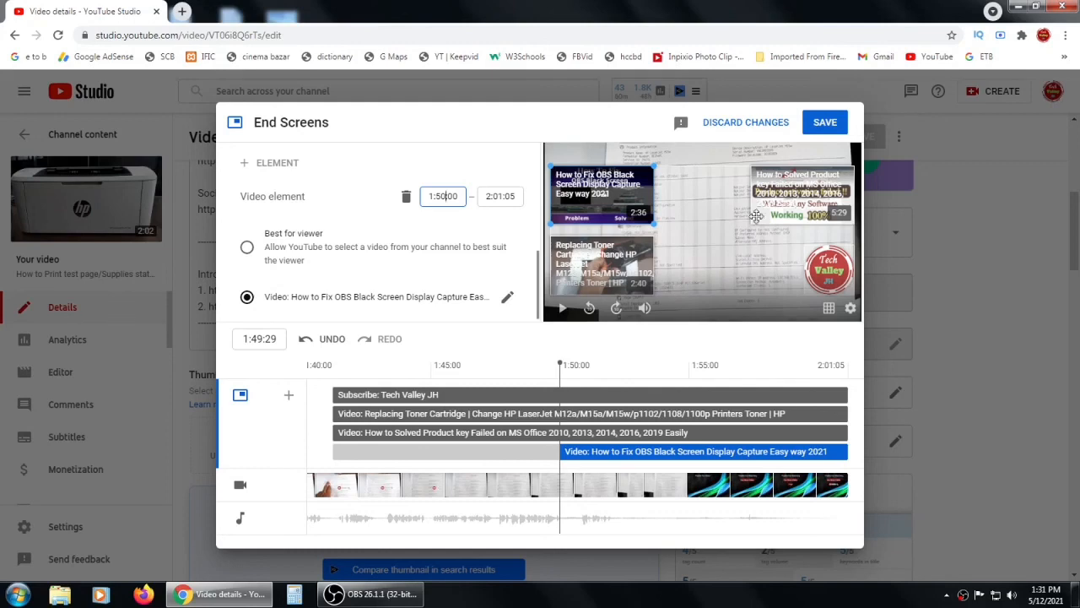
pyautogui.click(825, 125)
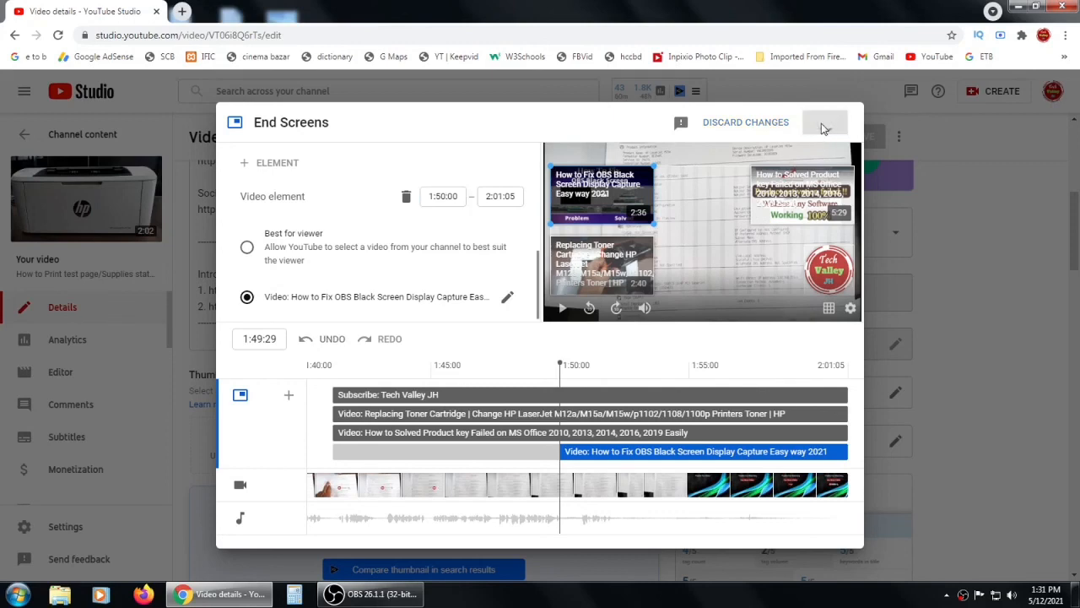